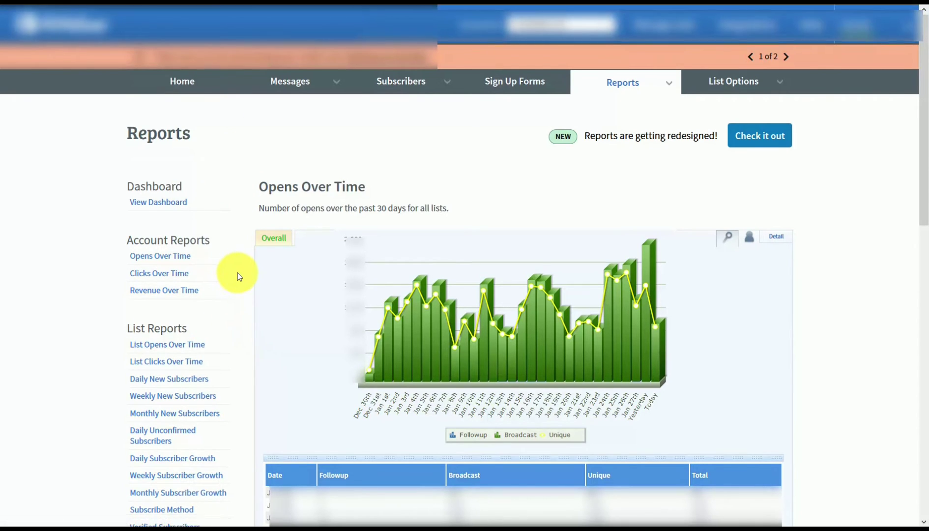
scroll(236, 276, "down", 3)
scroll(231, 324, "up", 3)
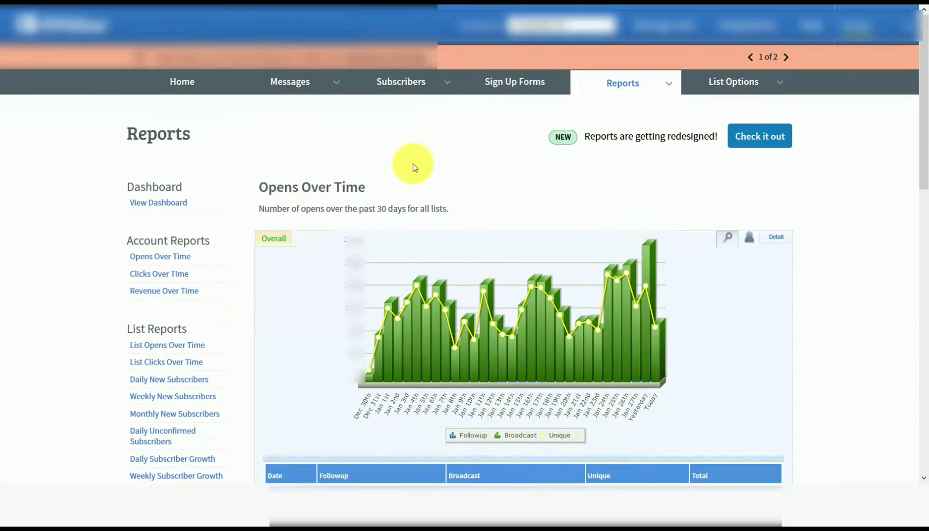
View the Daily New Subscribers chart with its Detail options, then switch to the redesigned Reports page
left_click(168, 379)
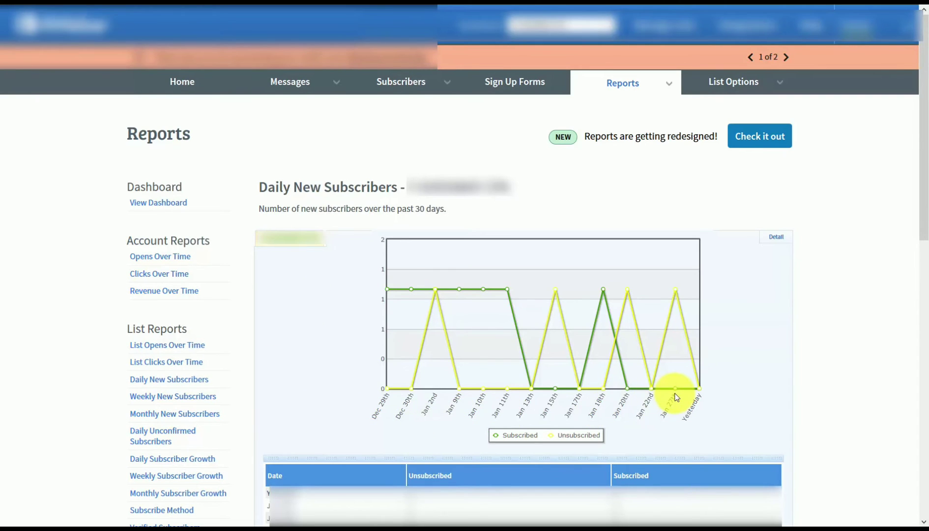
left_click(779, 241)
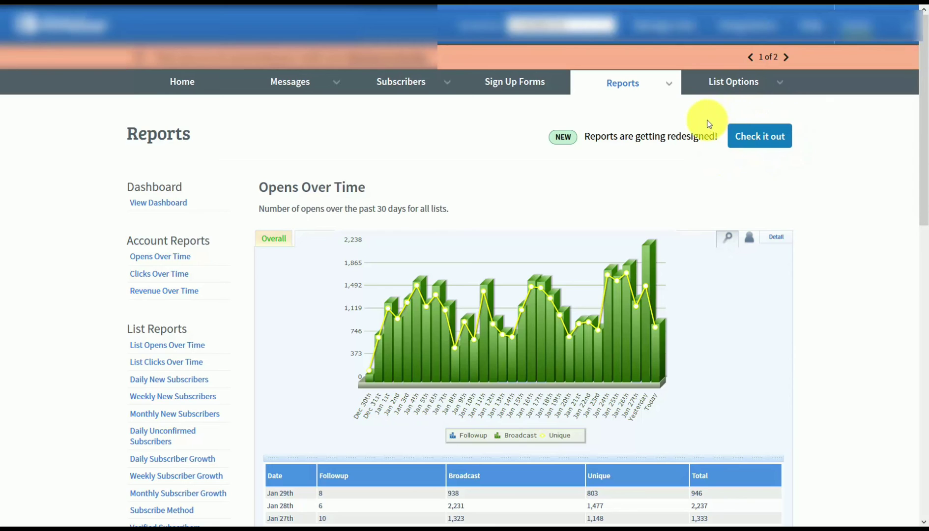
left_click(771, 147)
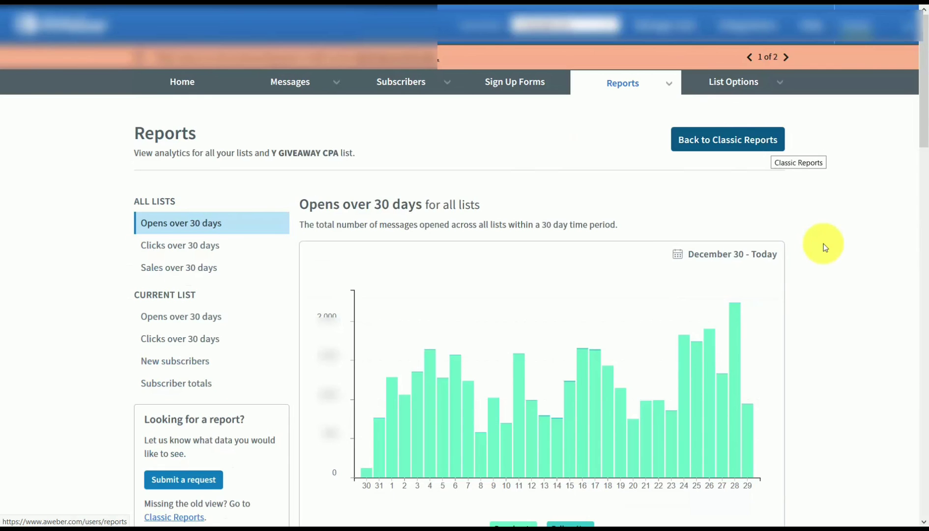